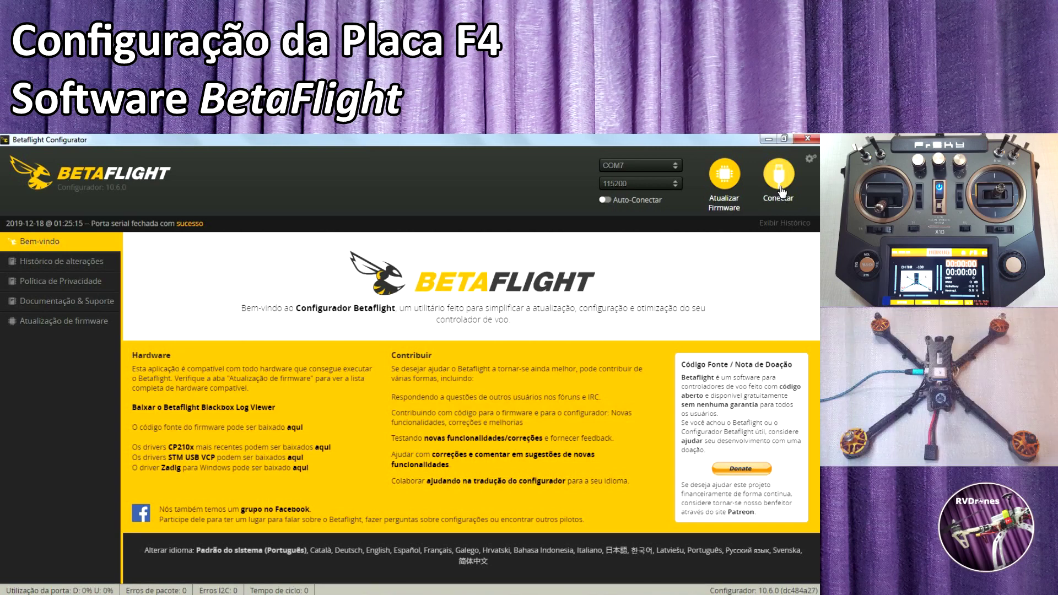
# Step: Connect to the flight controller on COM7 at 115200 baud and open its serial port (Portas) settings
pyautogui.click(780, 190)
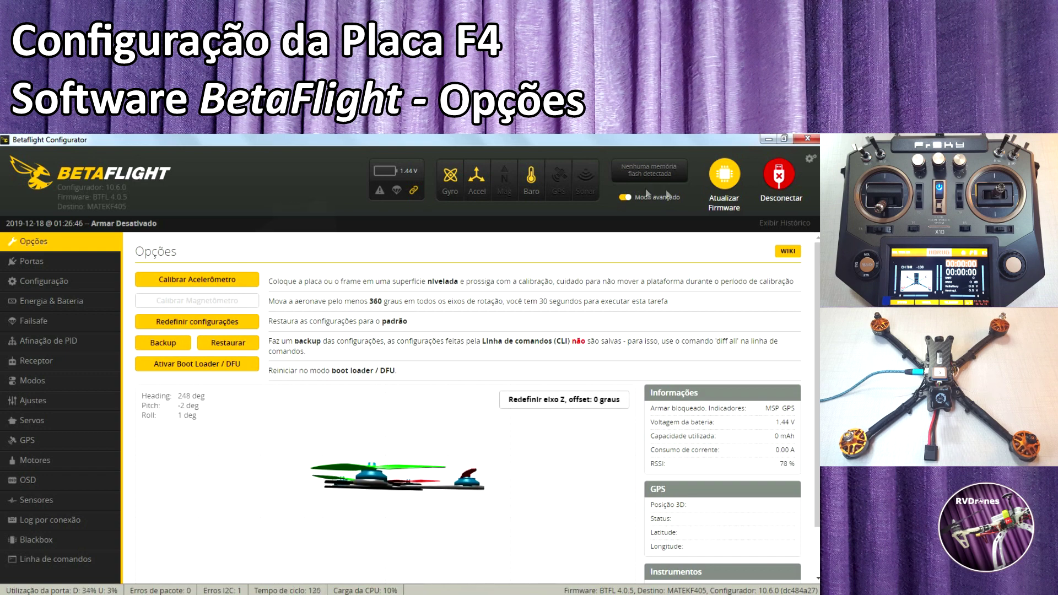
pyautogui.click(63, 262)
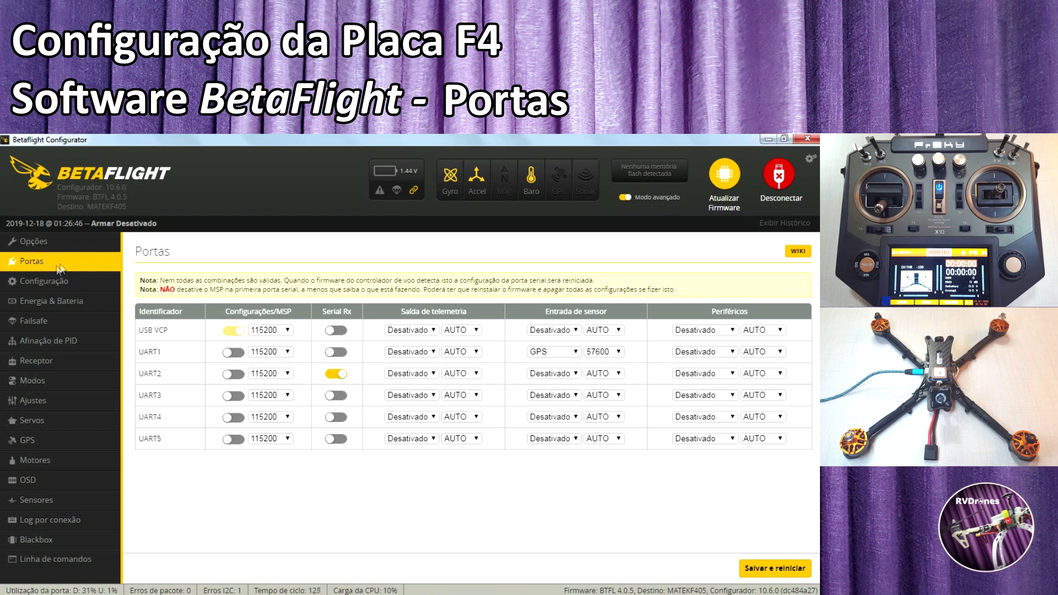
# Step: Turn off the magnetometer (Magnetômetro) in the system configuration settings
pyautogui.click(55, 283)
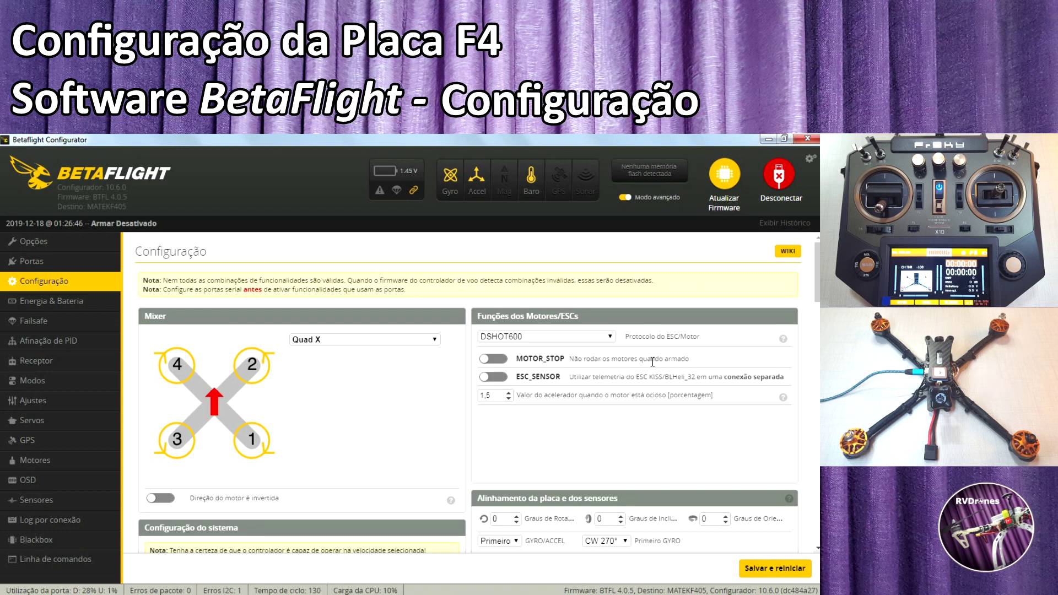
pyautogui.moveTo(817, 278); pyautogui.dragTo(817, 323)
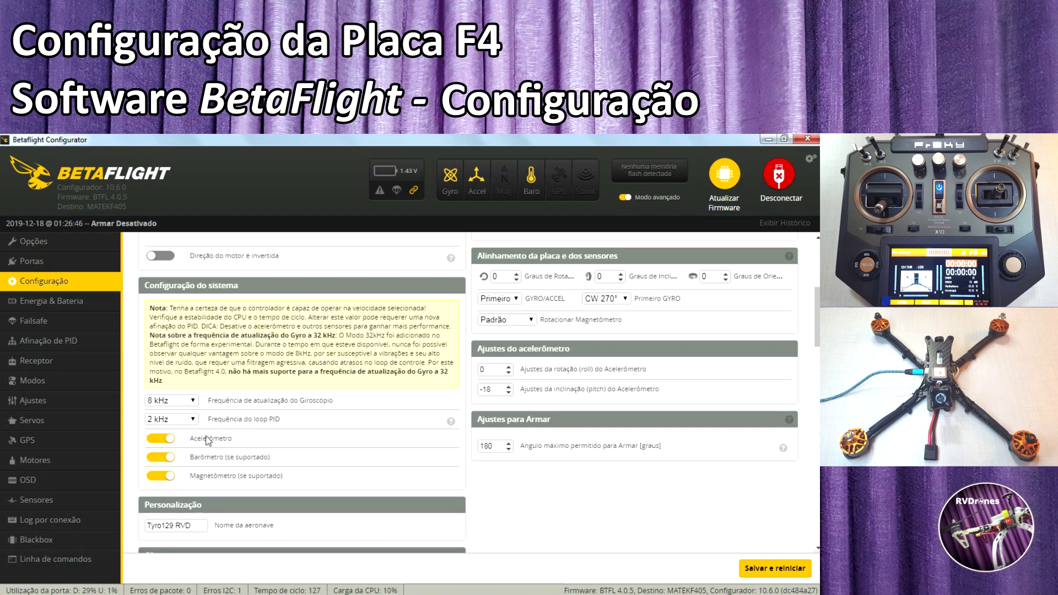
pyautogui.click(168, 478)
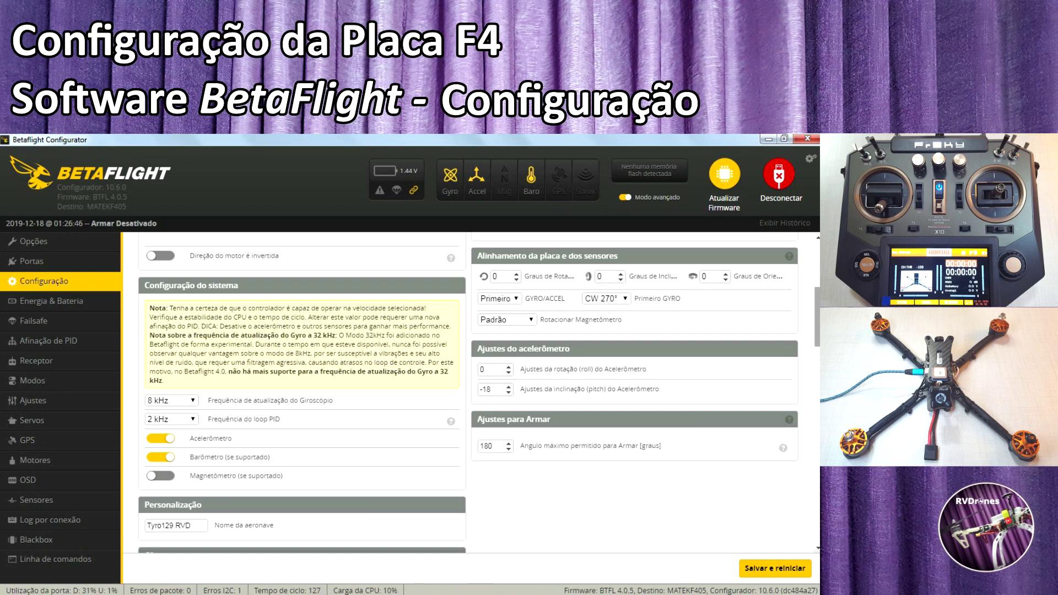
# Step: Review the personalization, camera, receiver, RSSI, other features and GPS sections of the configuration settings
pyautogui.scroll(-1, 468, 394)
pyautogui.scroll(-1, 468, 394)
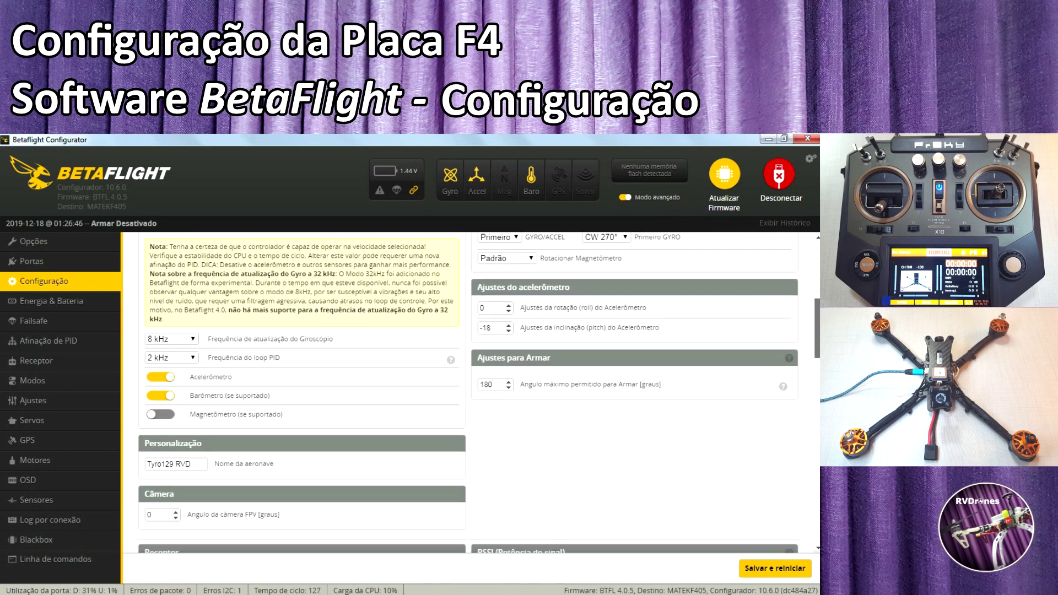
pyautogui.scroll(-3, 287, 349)
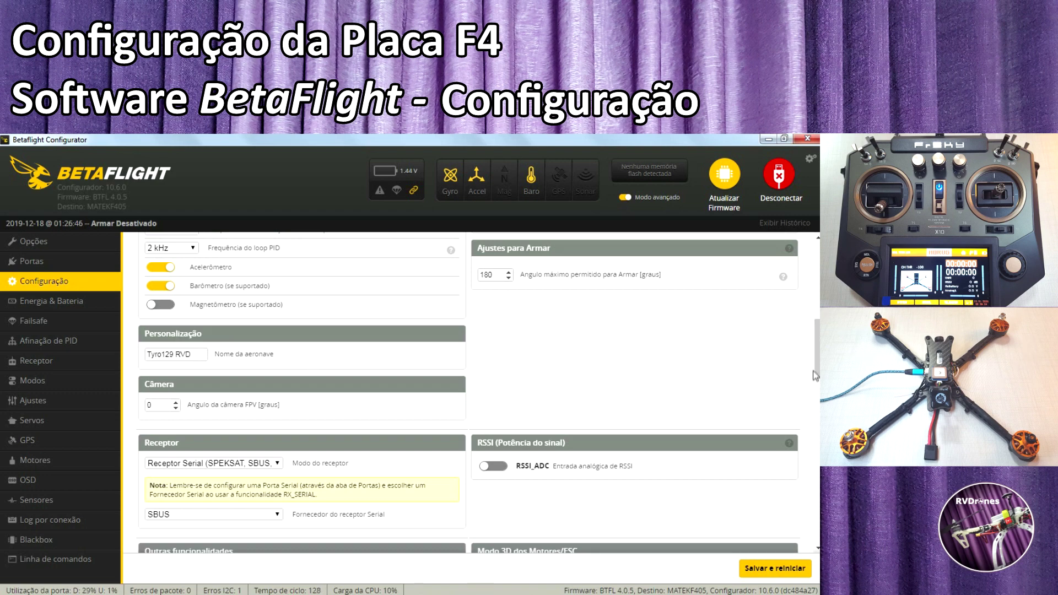
pyautogui.scroll(-2, 818, 380)
pyautogui.moveTo(818, 381); pyautogui.dragTo(819, 390)
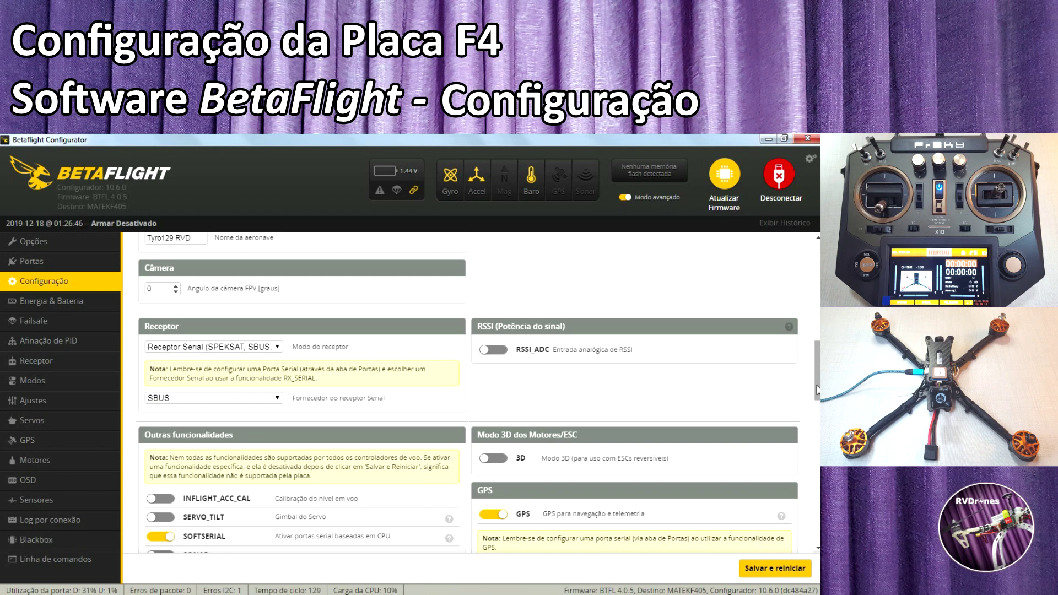
pyautogui.scroll(-3, 818, 384)
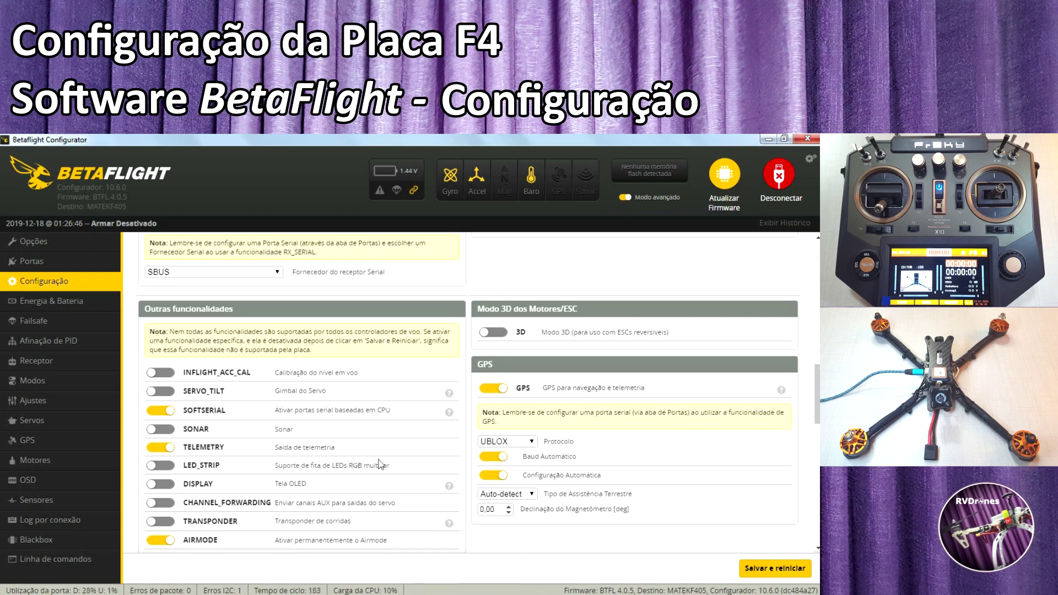
pyautogui.moveTo(818, 421); pyautogui.dragTo(819, 438)
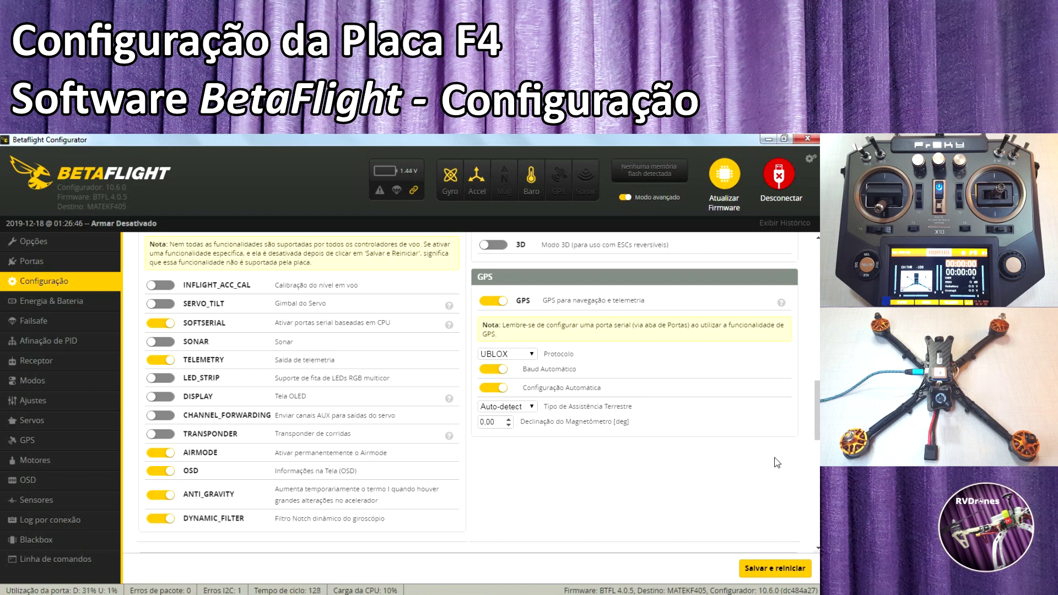
# Step: Review the Dshot beacon and beeper sound (Sinais Sonoros) settings in the configuration
pyautogui.scroll(-3, 812, 431)
pyautogui.scroll(-3, 811, 431)
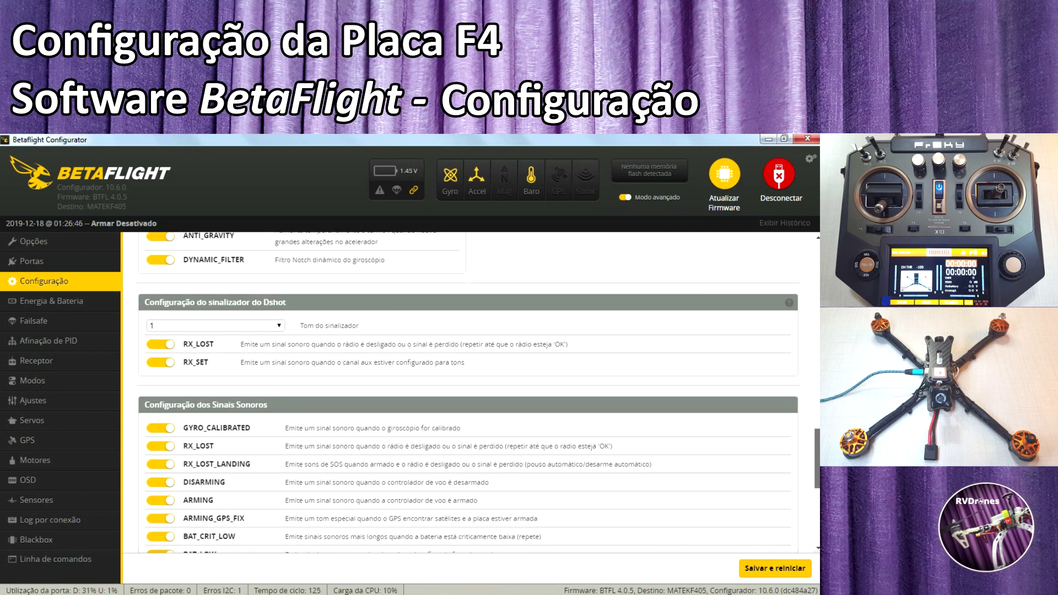
pyautogui.scroll(-1, 811, 431)
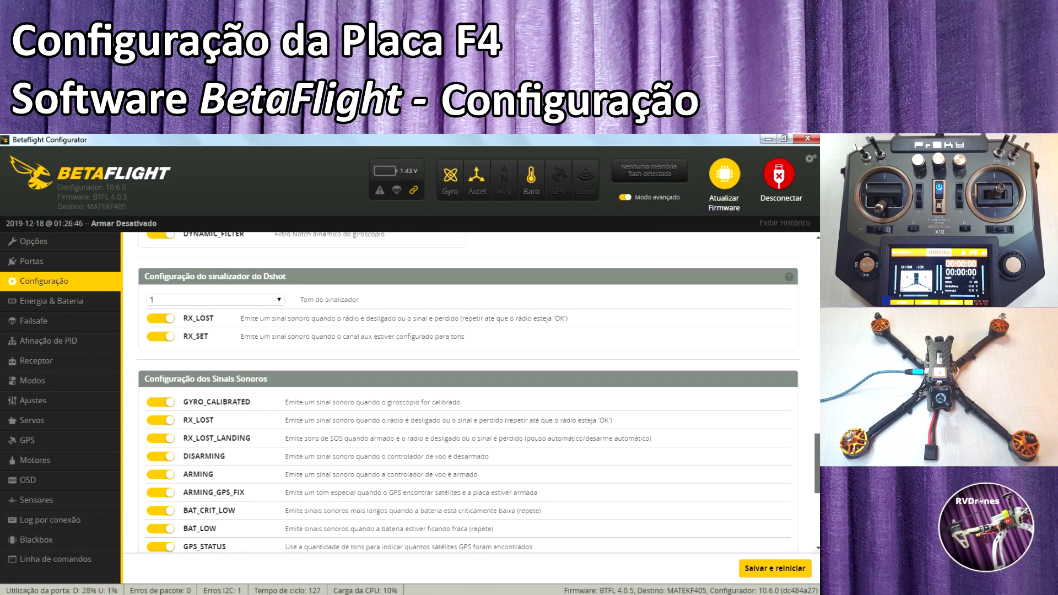
pyautogui.scroll(-3, 468, 393)
pyautogui.scroll(-1, 468, 392)
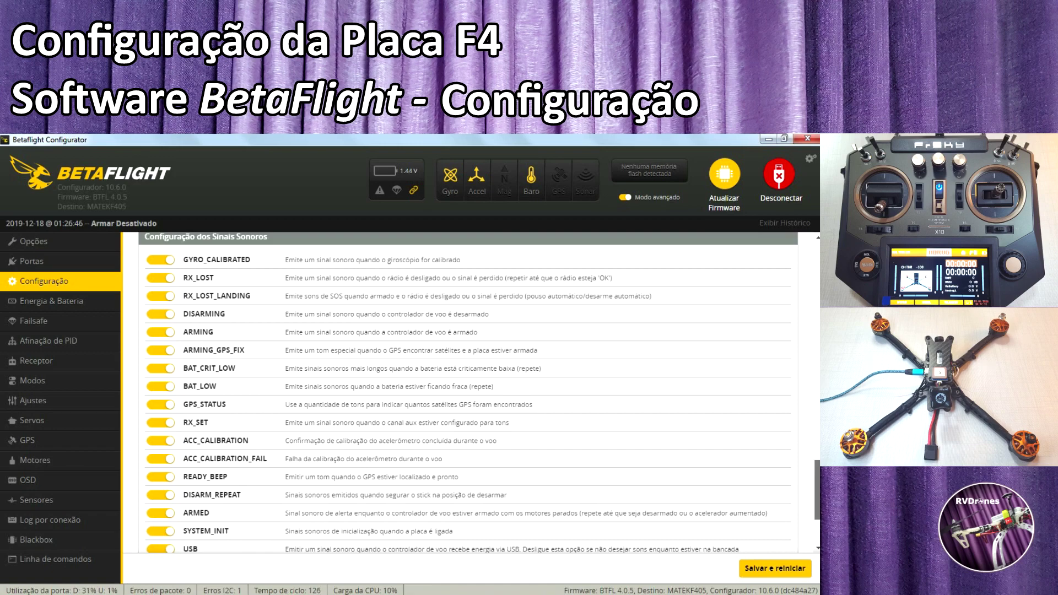
pyautogui.scroll(-3, 468, 392)
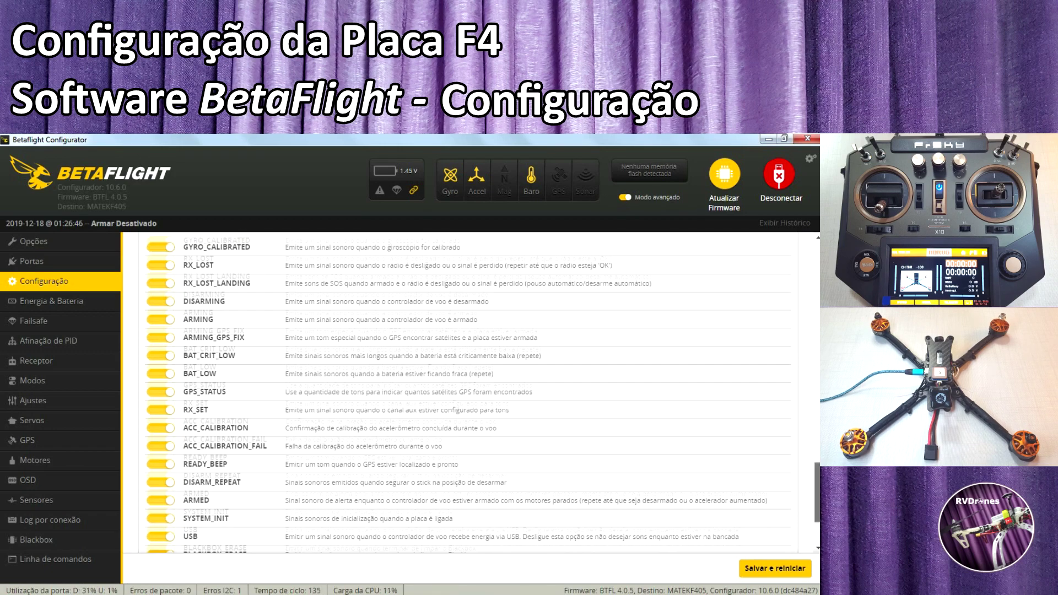
pyautogui.scroll(-3, 469, 393)
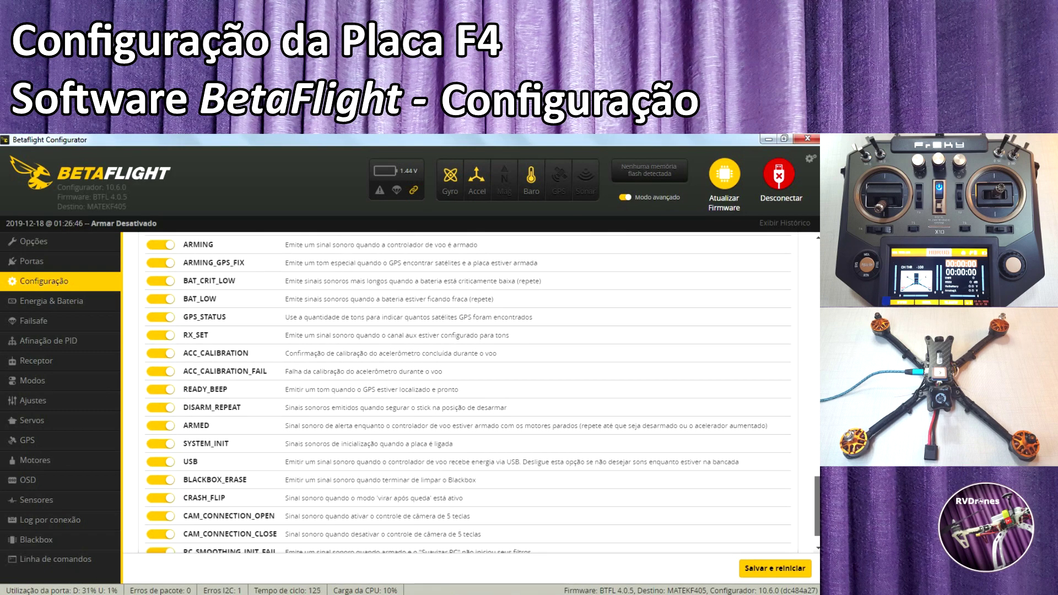
pyautogui.scroll(12, 468, 393)
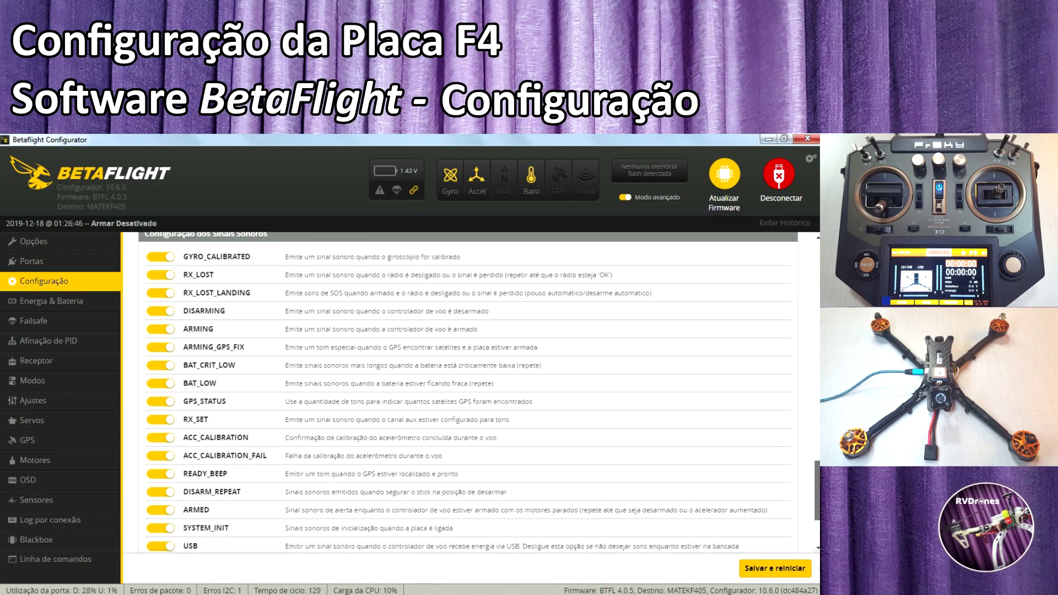
pyautogui.scroll(3, 468, 392)
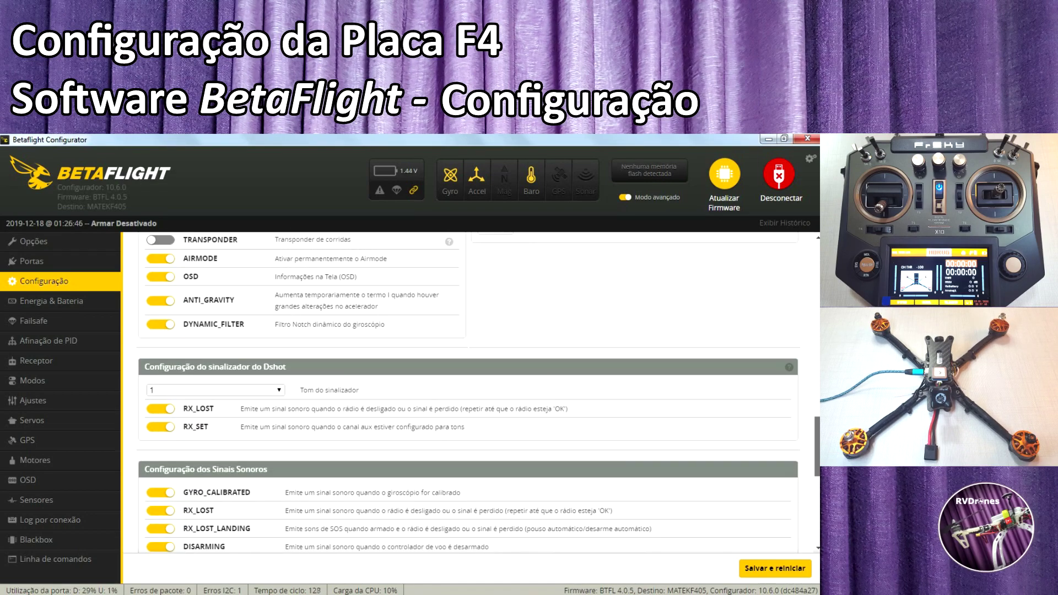
pyautogui.scroll(5, 649, 318)
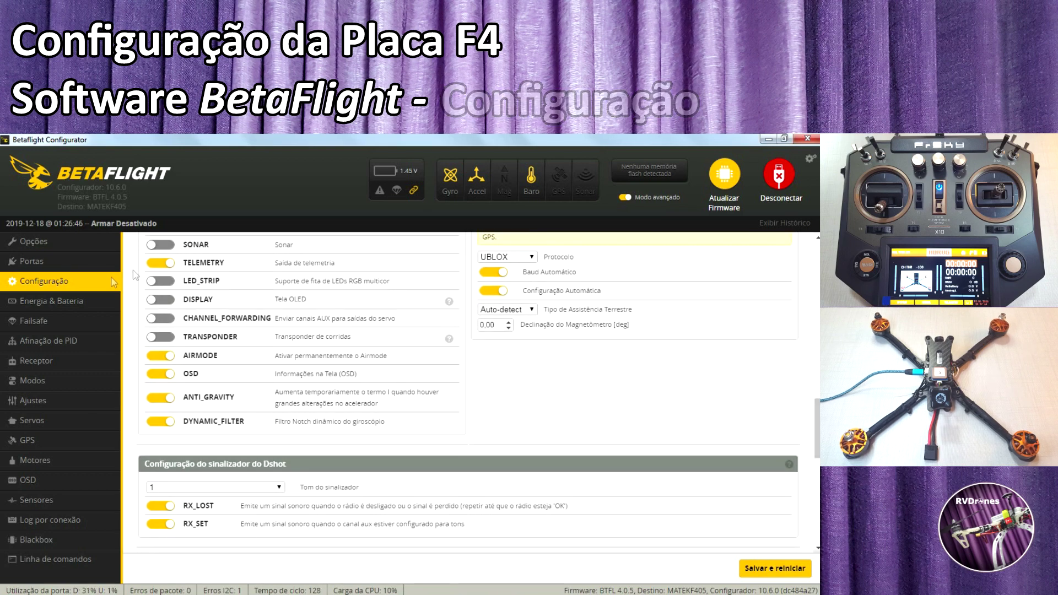
# Step: Review the battery, voltage meter and current meter settings under Energia & Bateria
pyautogui.click(39, 300)
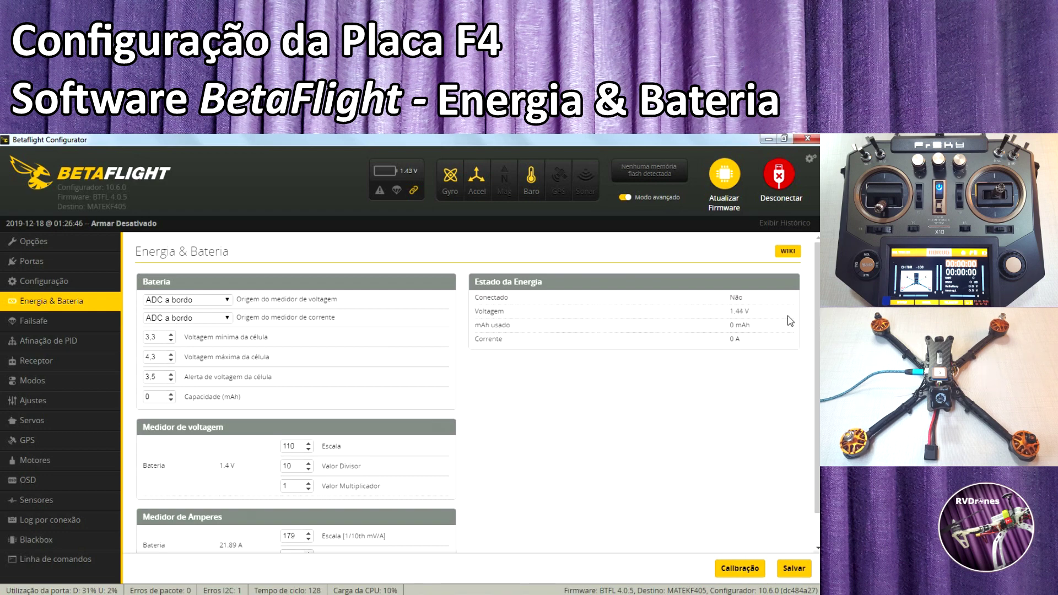
pyautogui.scroll(-2, 813, 320)
pyautogui.scroll(2, 814, 320)
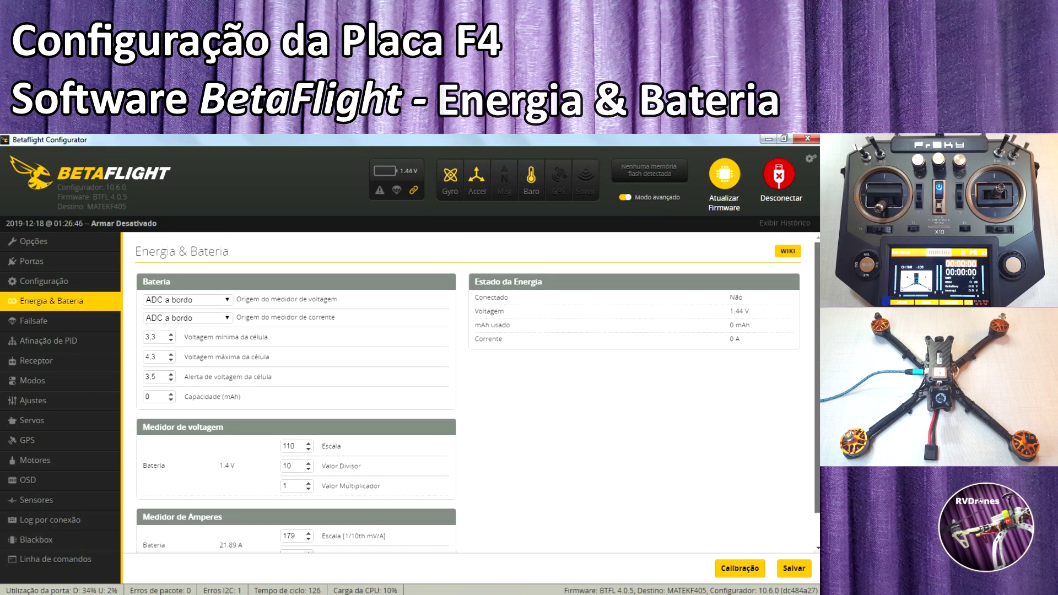
# Step: Review the Failsafe settings, including the channel fallback values, the stage 2 procedure and the GPS rescue parameters
pyautogui.click(32, 320)
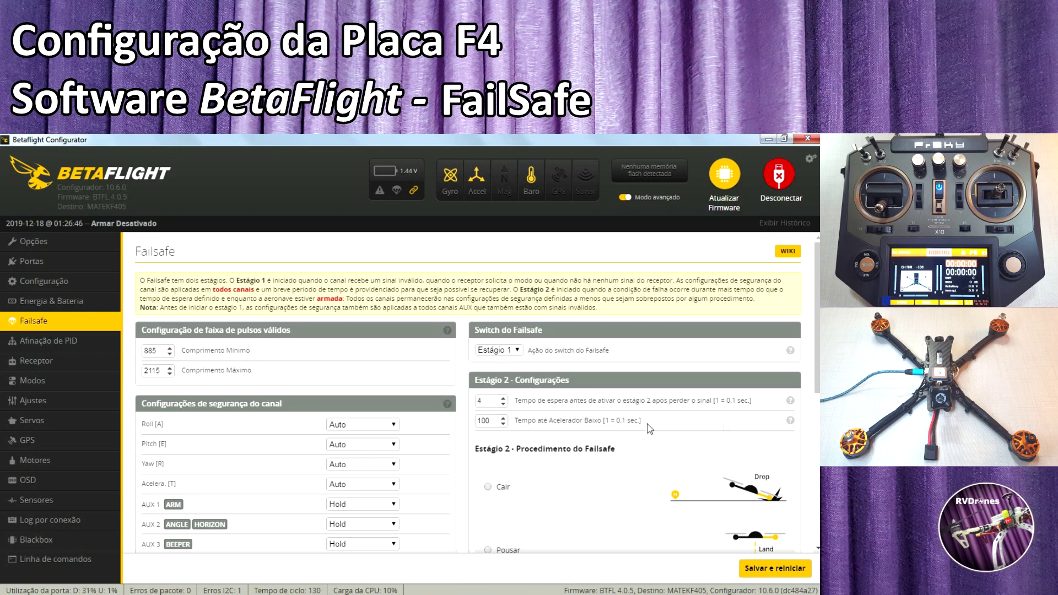
pyautogui.scroll(-3, 469, 394)
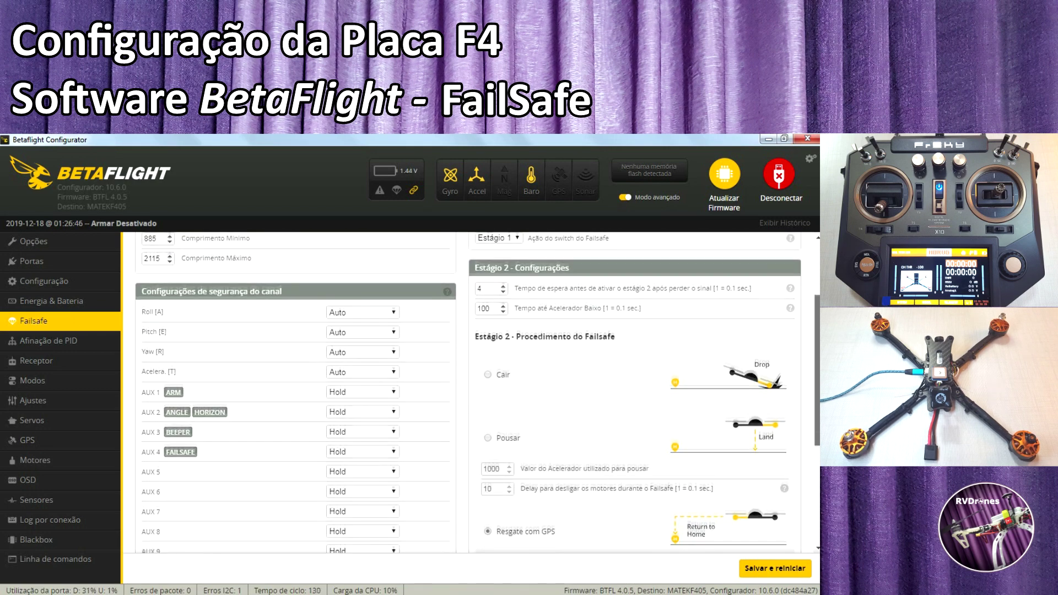
pyautogui.scroll(-1, 477, 393)
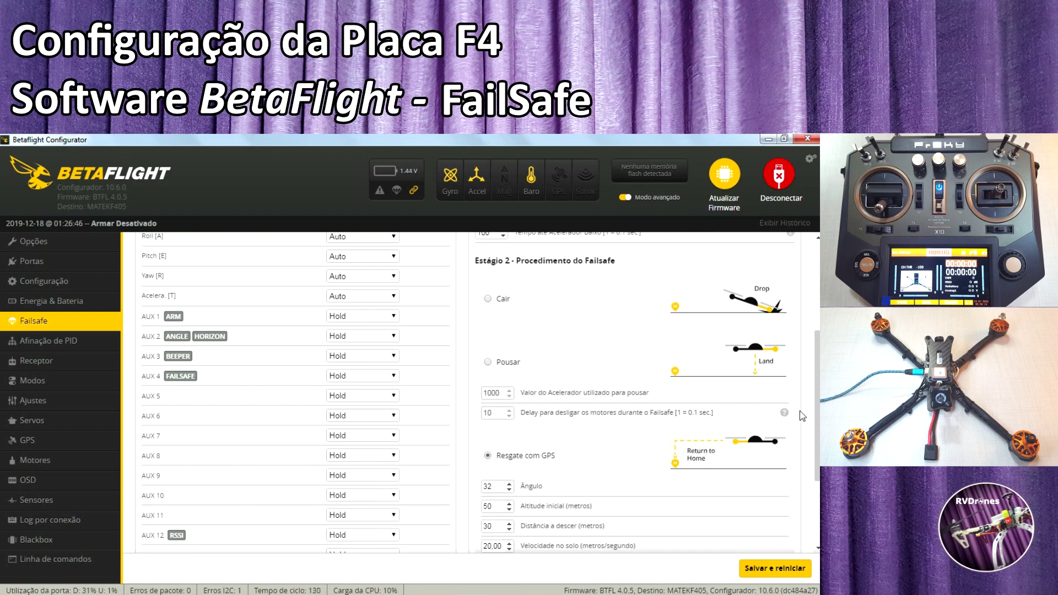
pyautogui.scroll(-2, 802, 413)
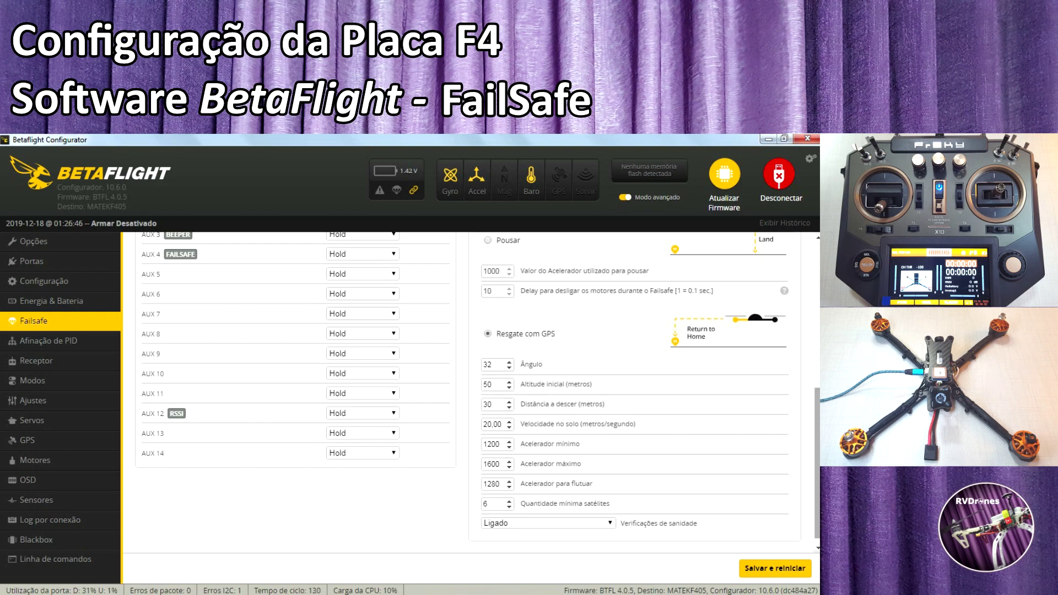
pyautogui.scroll(5, 818, 463)
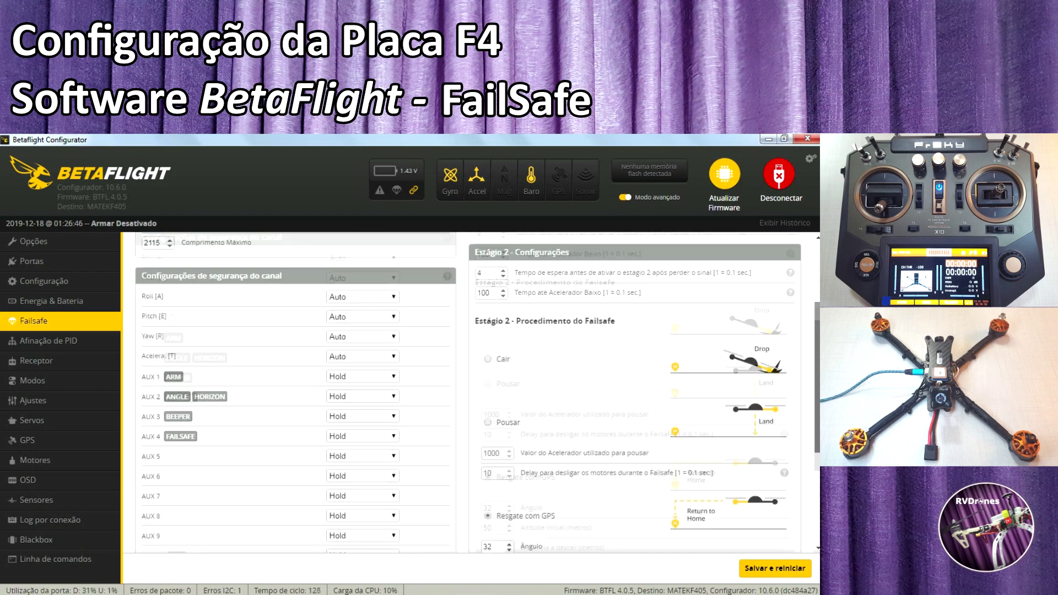
pyautogui.scroll(2, 818, 358)
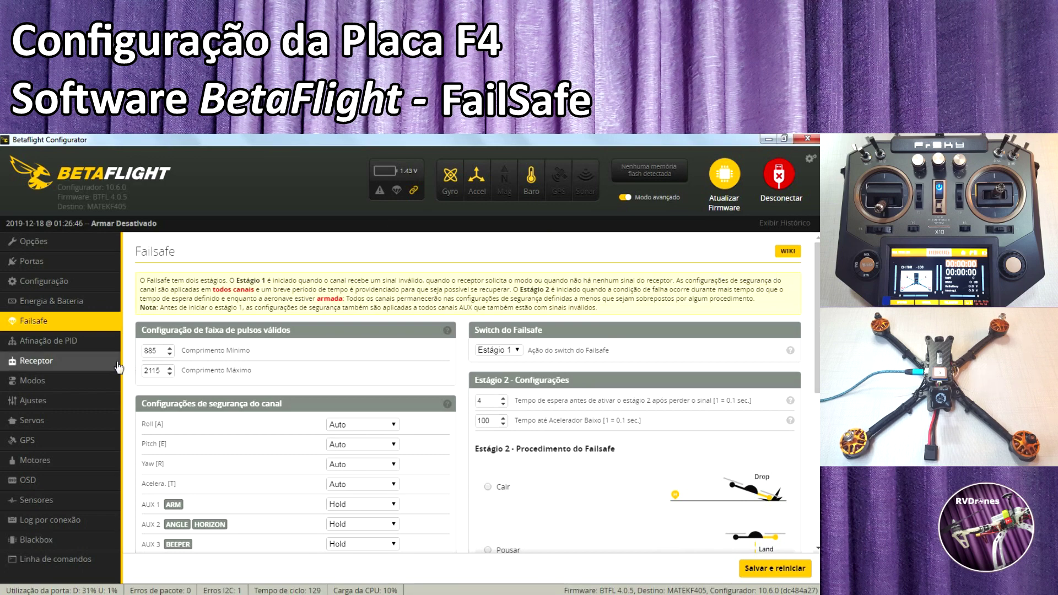
# Step: Check the receiver's channel map and RSSI channel, and examine the AUX ranges assigned to the flight modes
pyautogui.click(44, 361)
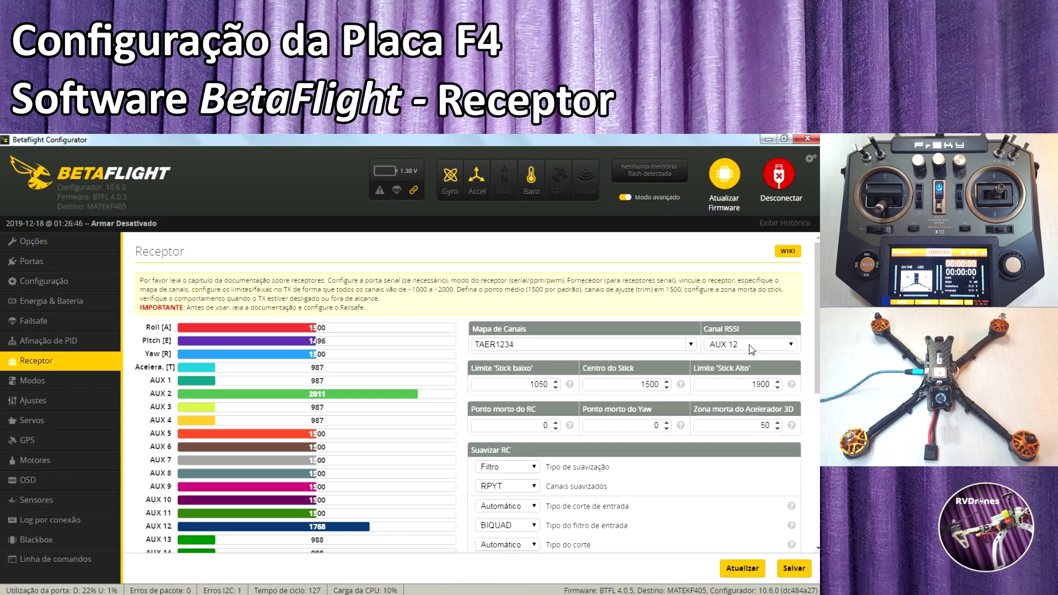
pyautogui.click(48, 389)
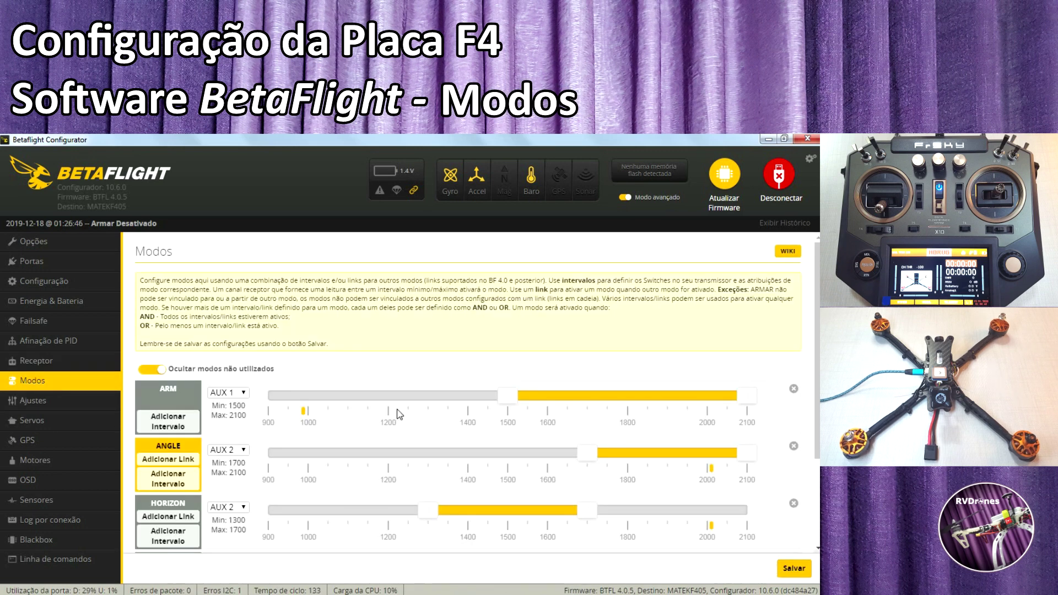
pyautogui.moveTo(816, 312); pyautogui.dragTo(818, 393)
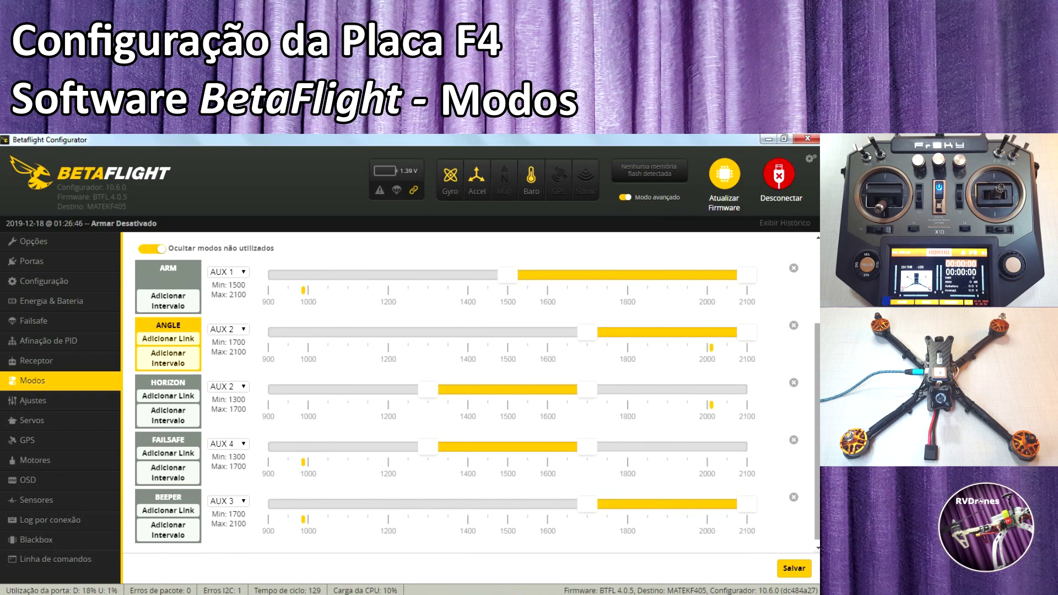